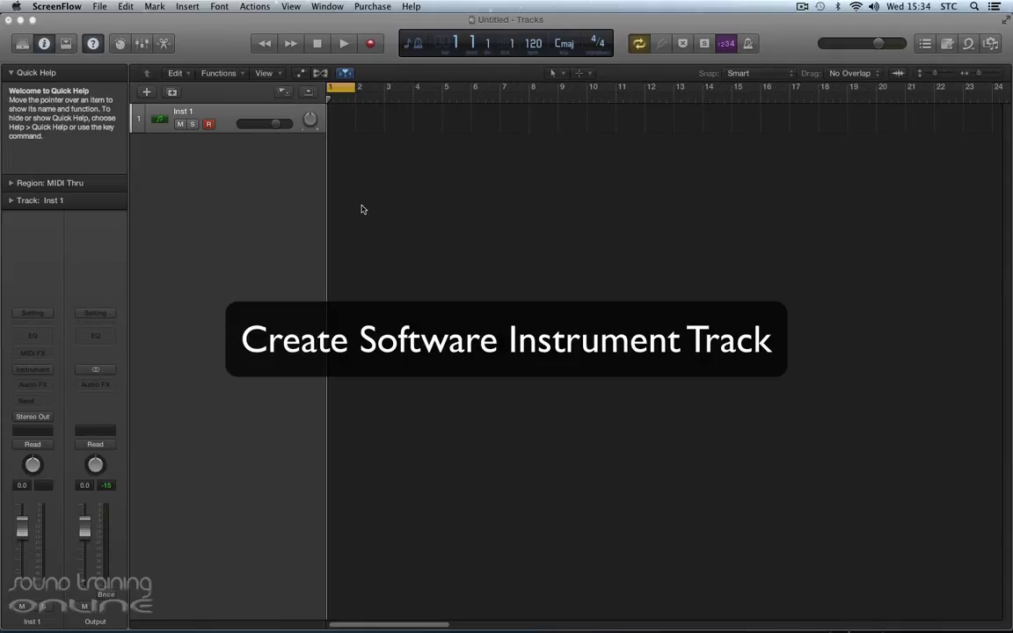
# Step: Load the Boesendorfer Grand Piano patch from the Library's Piano category onto the instrument track and hide the Library
pyautogui.click(22, 44)
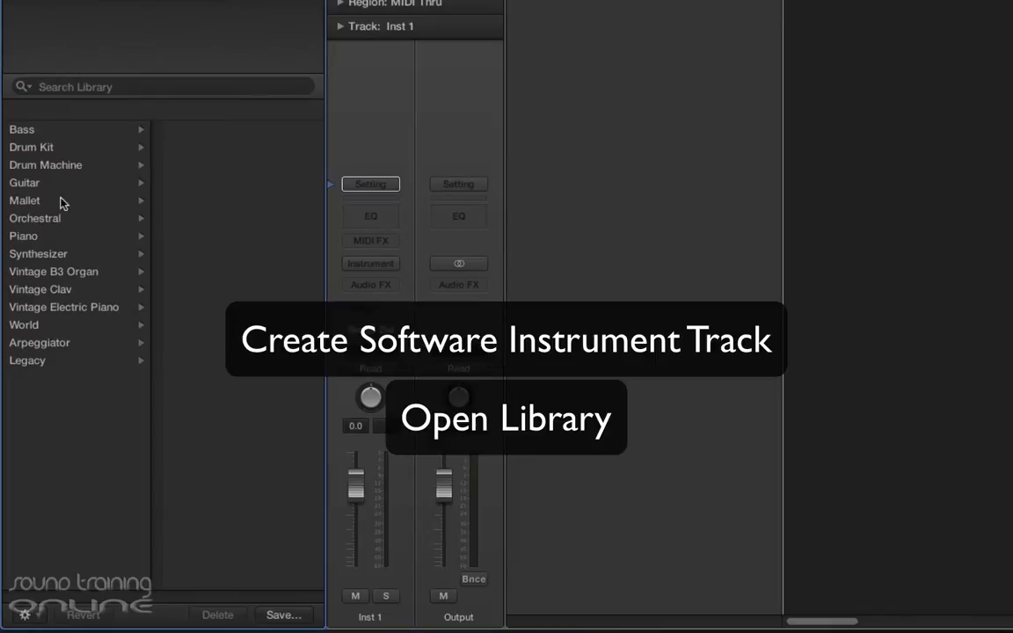
pyautogui.click(38, 238)
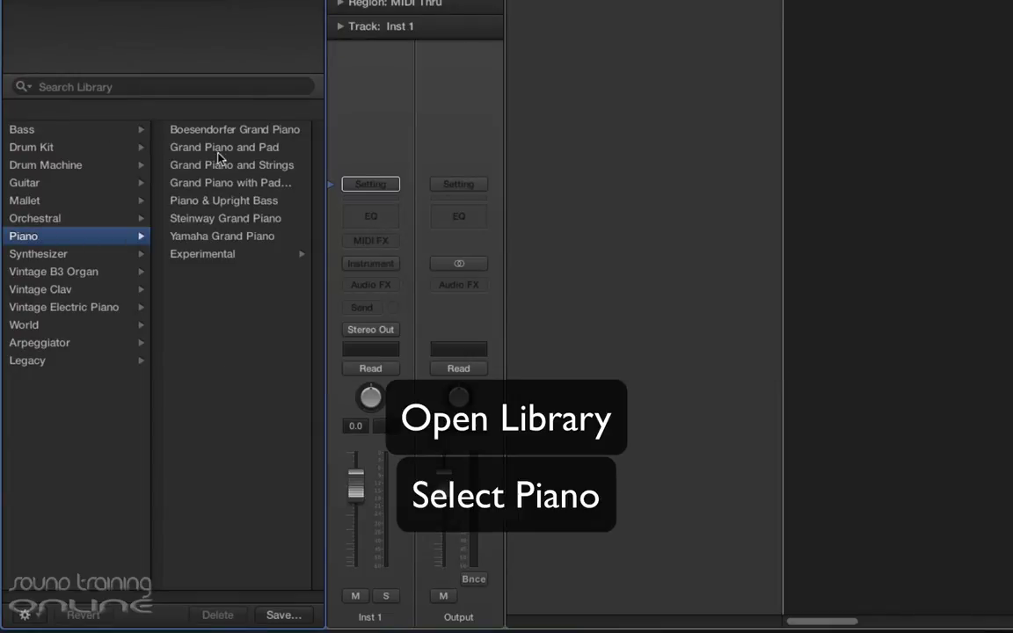
pyautogui.click(225, 153)
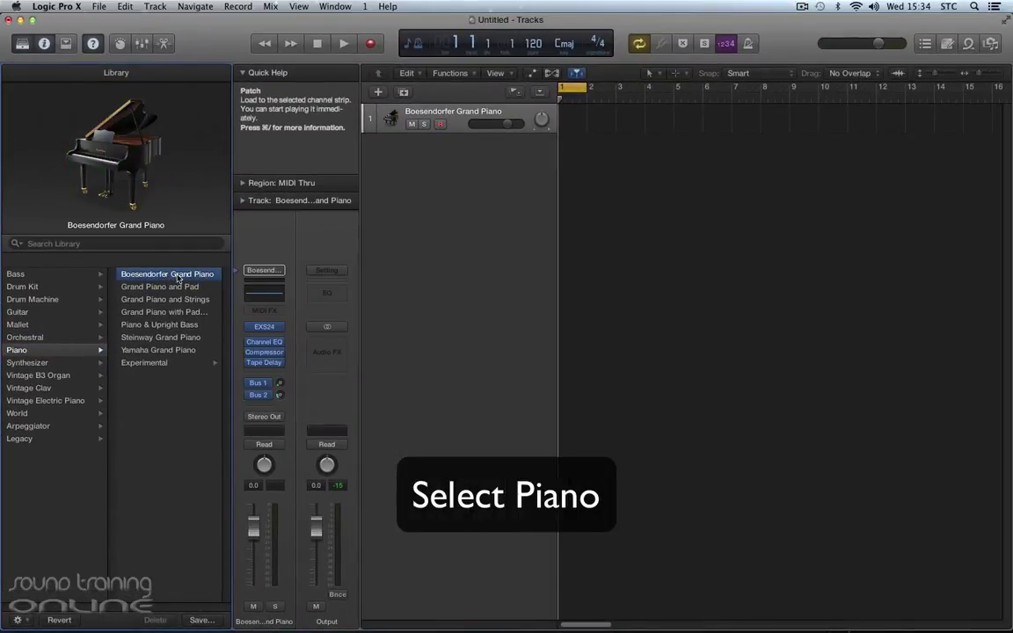
pyautogui.press('y')
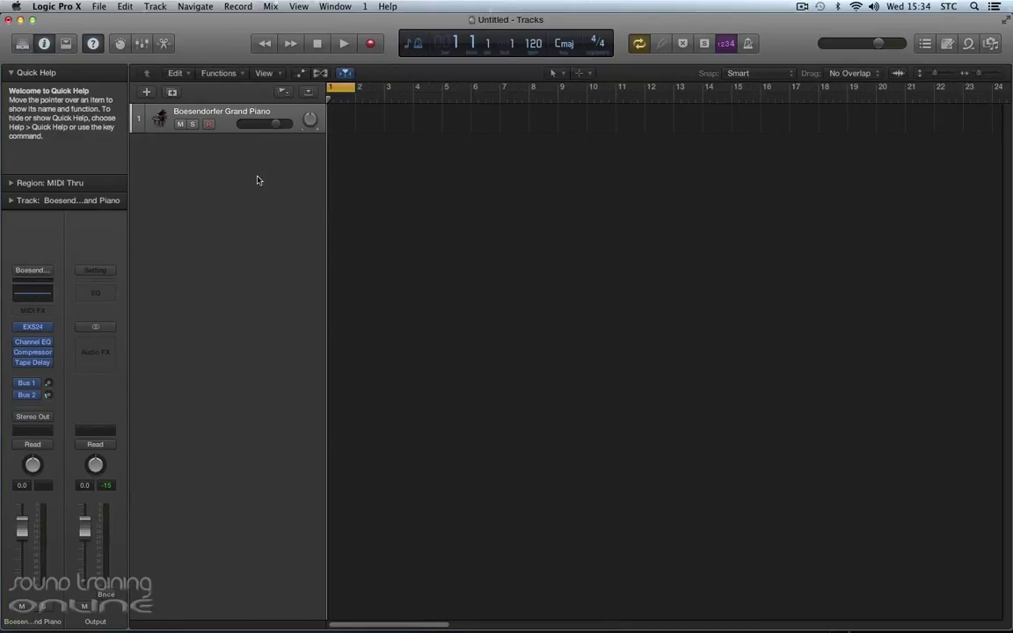
# Step: Open the Piano Roll editor and add consecutive eighth notes C3, D3, E3, F3, G3, A3, B3 and C4 across bar 1
pyautogui.click(163, 44)
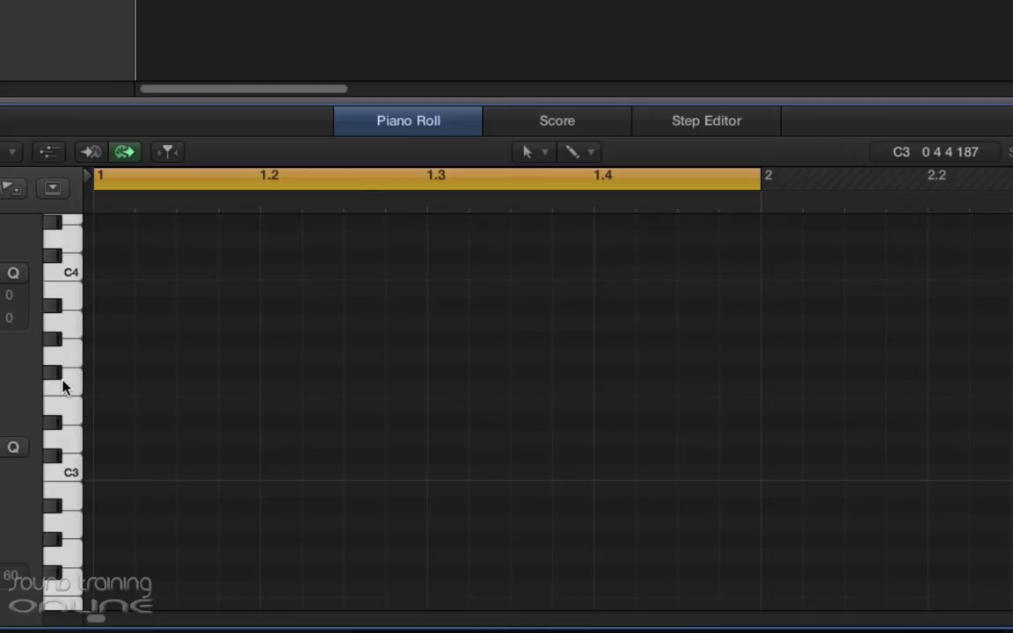
pyautogui.scroll(-3, 58, 470)
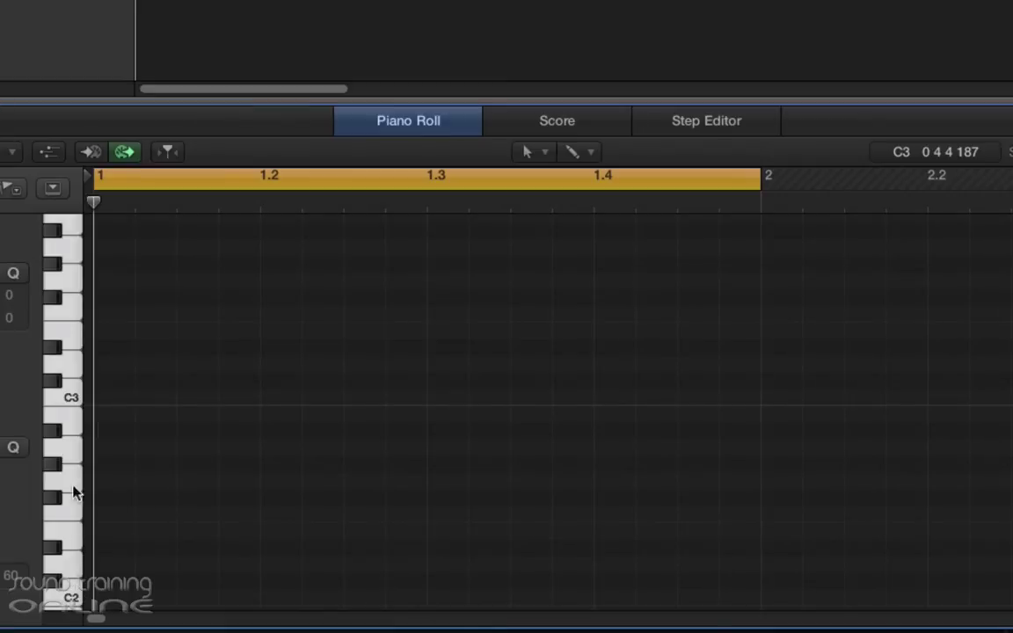
pyautogui.scroll(8, 123, 384)
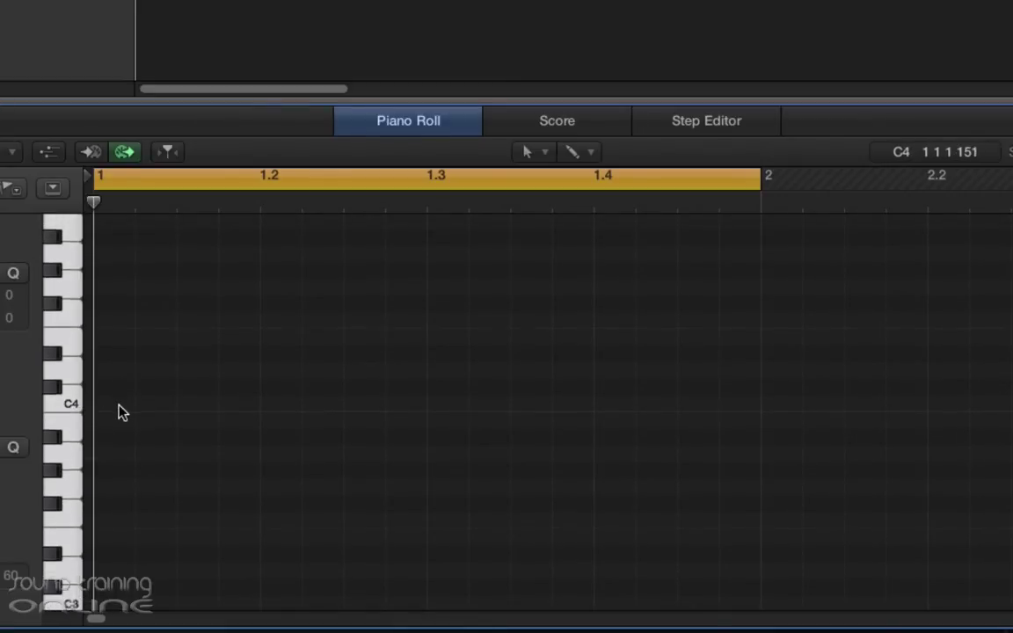
pyautogui.scroll(-5, 120, 412)
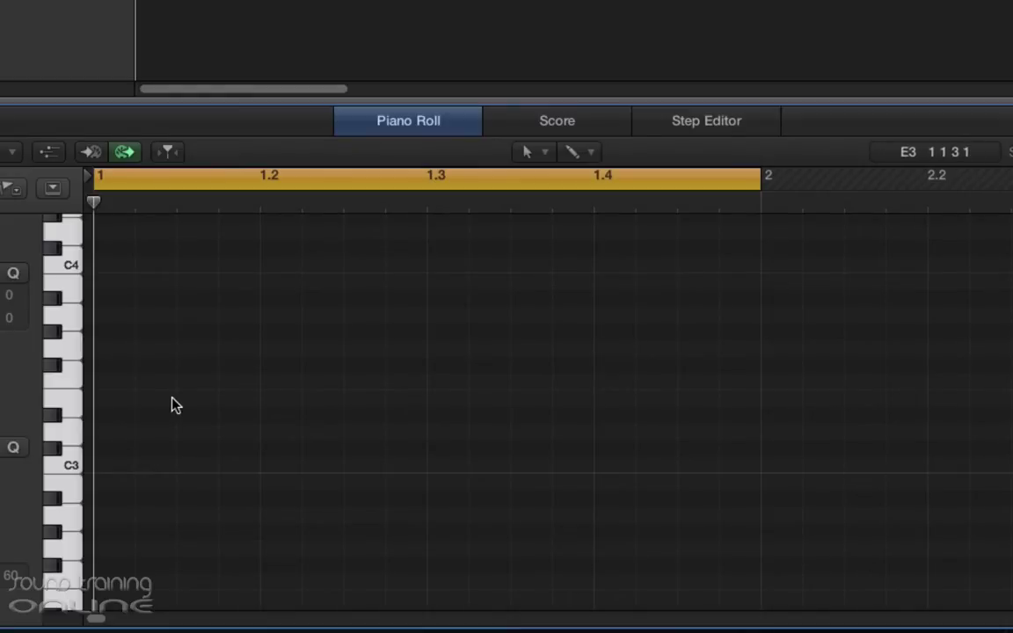
pyautogui.scroll(-1, 174, 404)
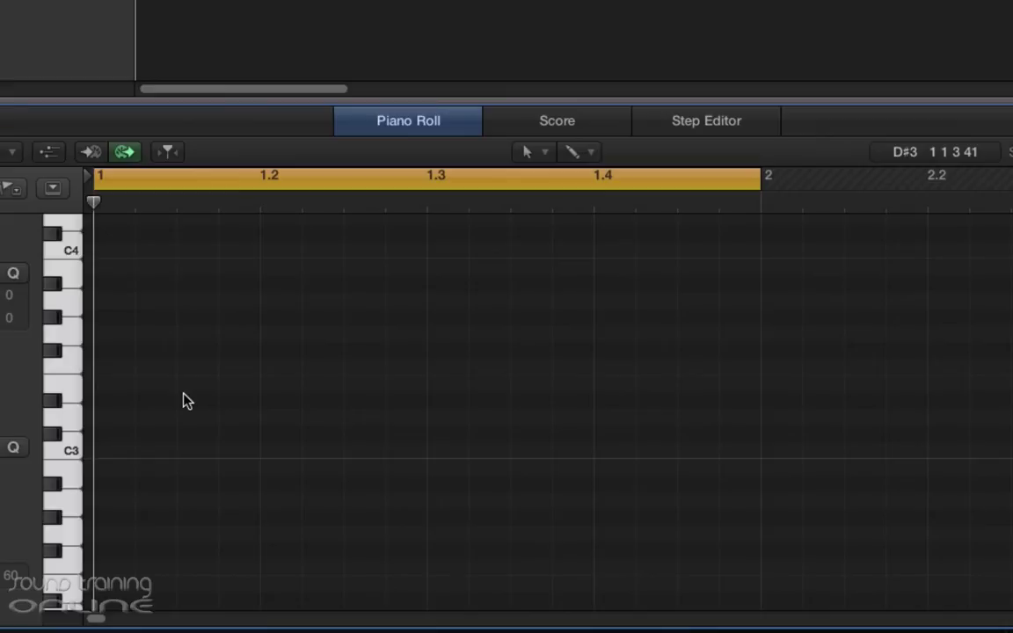
pyautogui.click(117, 452)
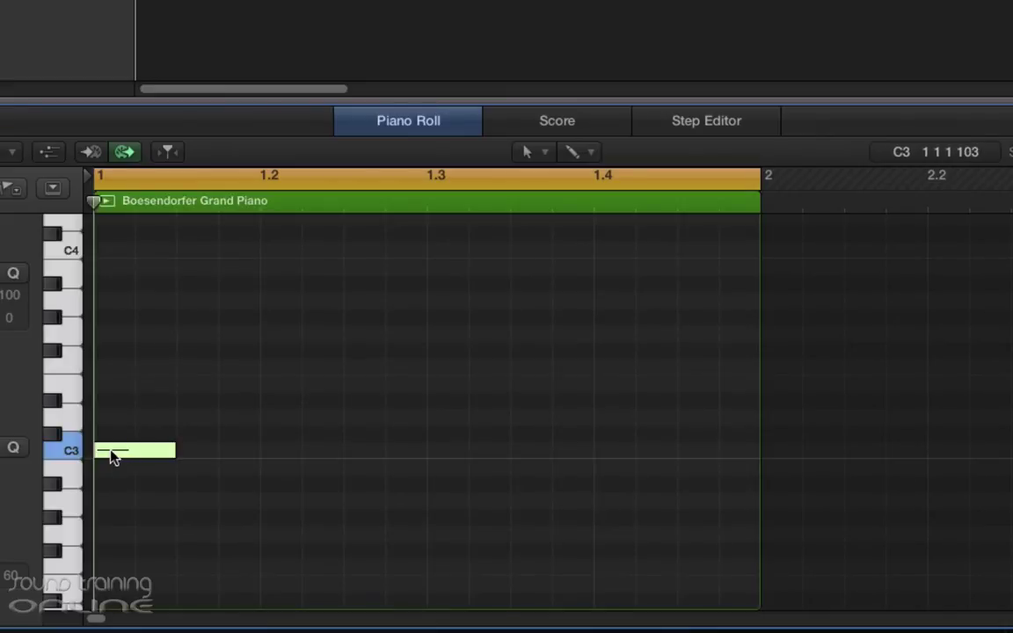
pyautogui.click(199, 420)
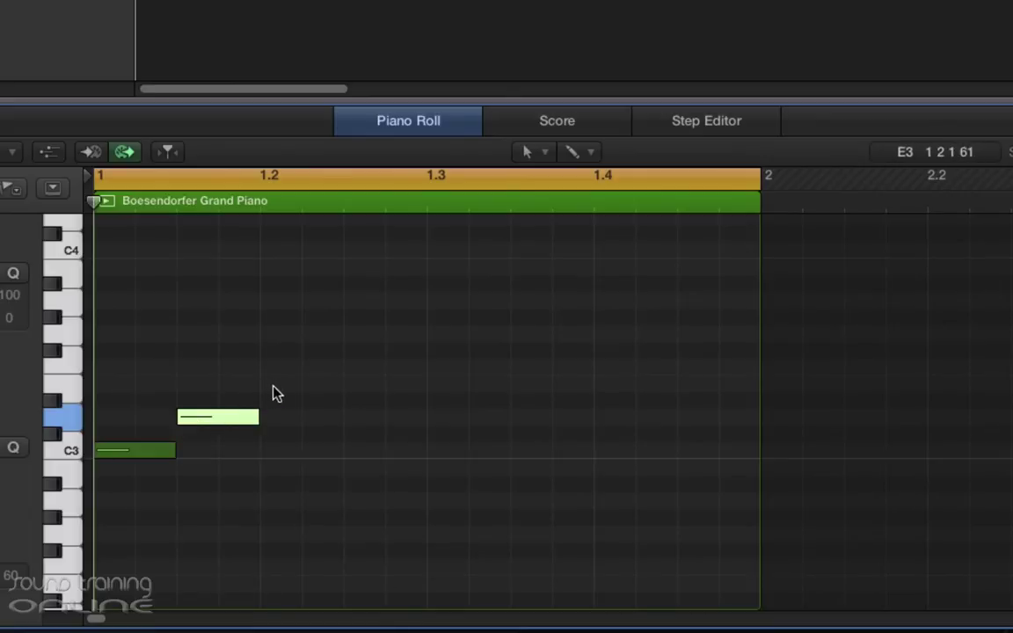
pyautogui.click(285, 387)
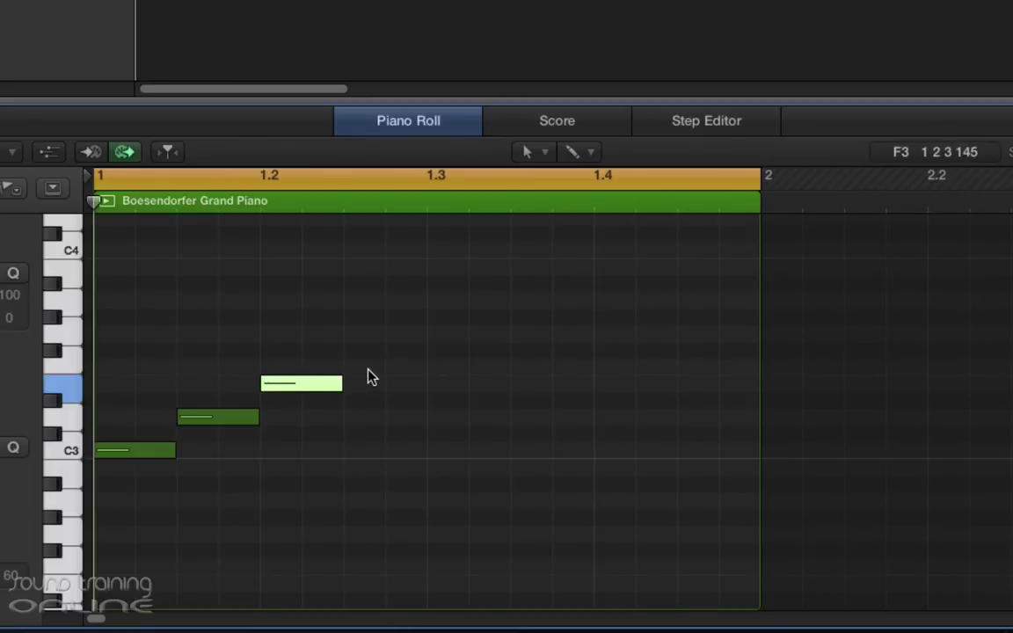
pyautogui.click(380, 370)
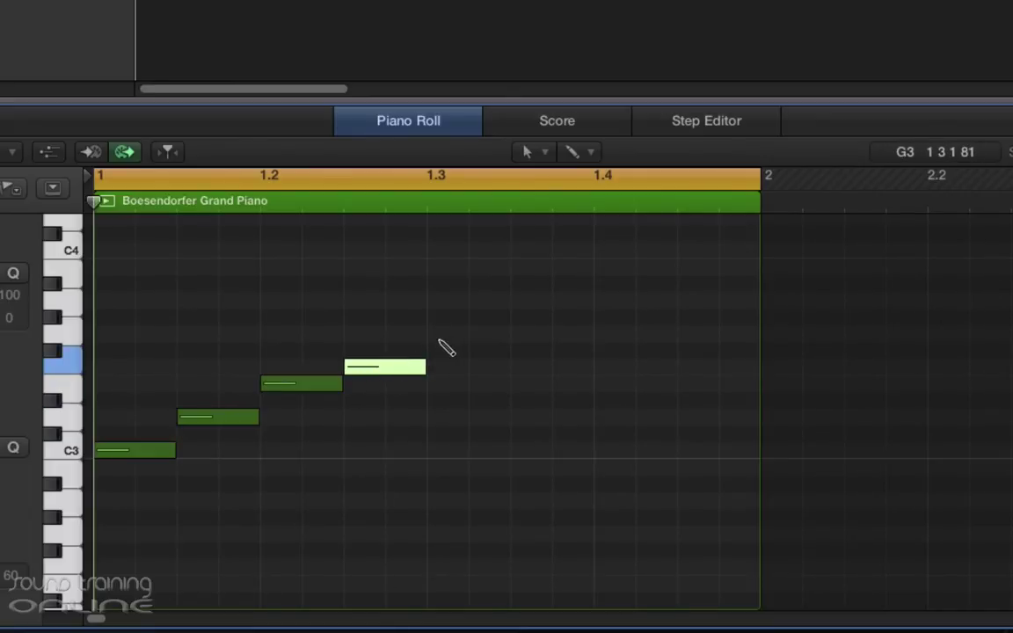
pyautogui.click(452, 340)
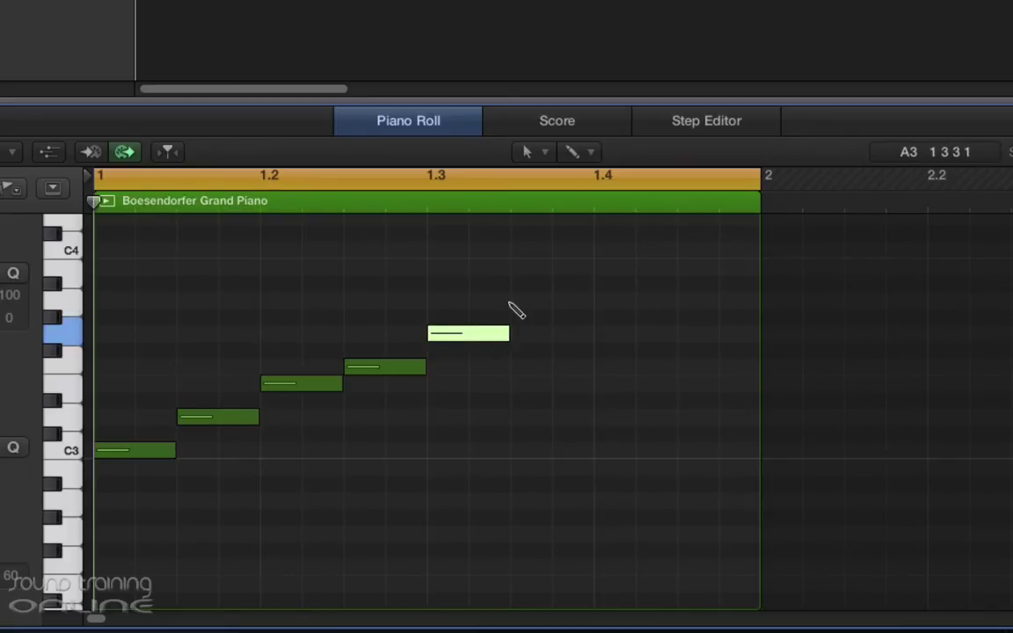
pyautogui.click(533, 305)
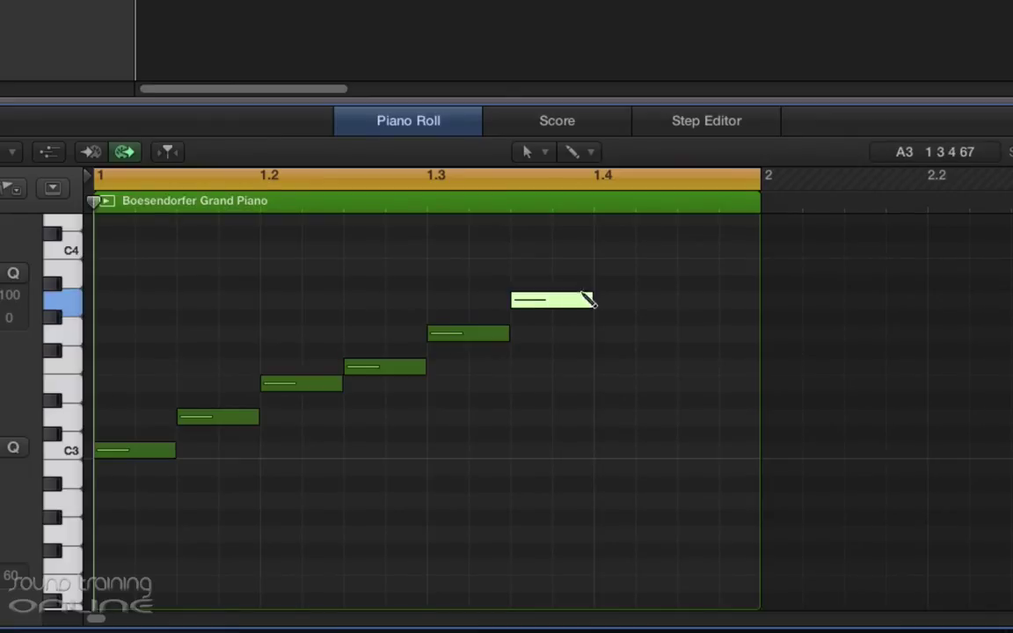
pyautogui.click(618, 269)
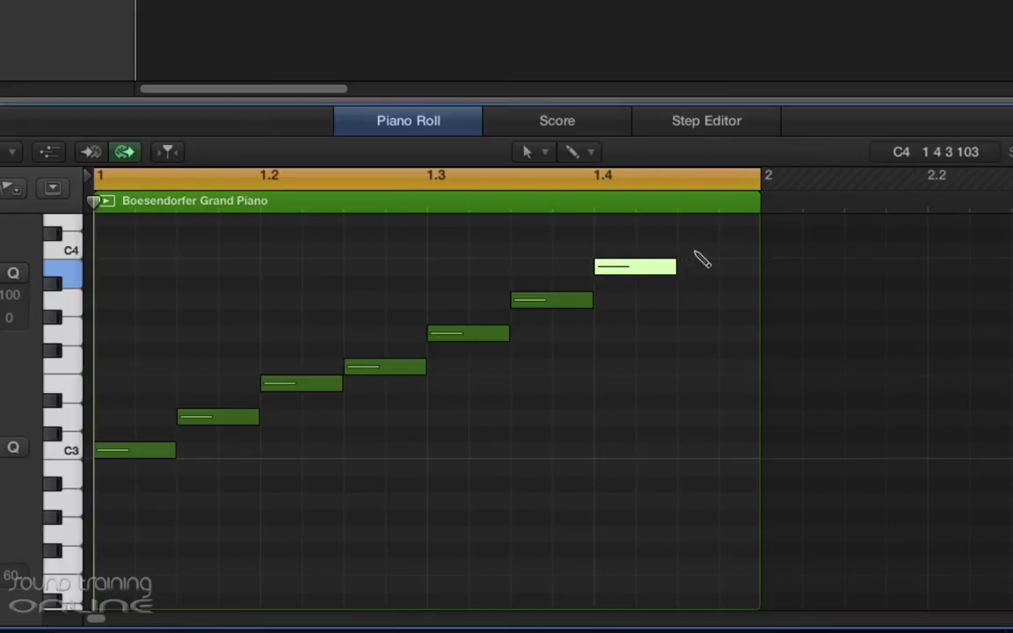
pyautogui.click(697, 252)
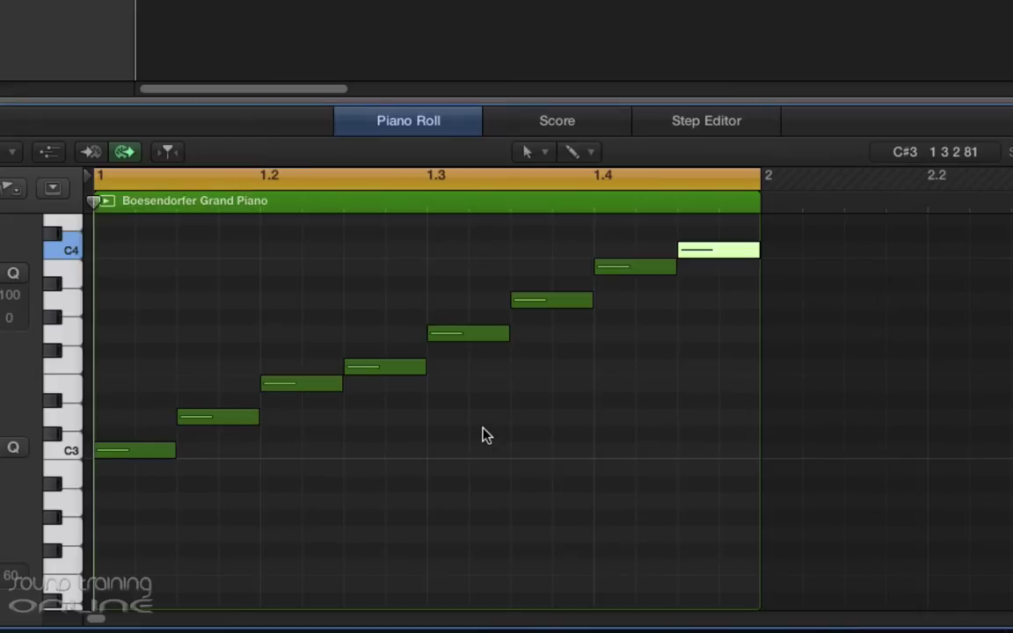
# Step: Play back the one-bar scale, stop playback and deselect the notes
pyautogui.press('space')
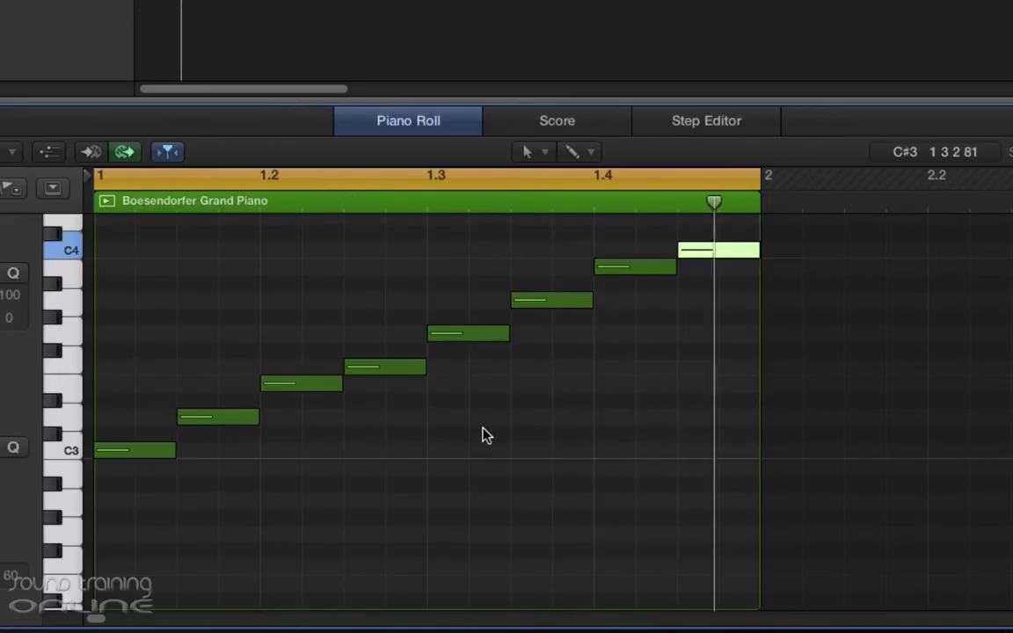
pyautogui.press('space')
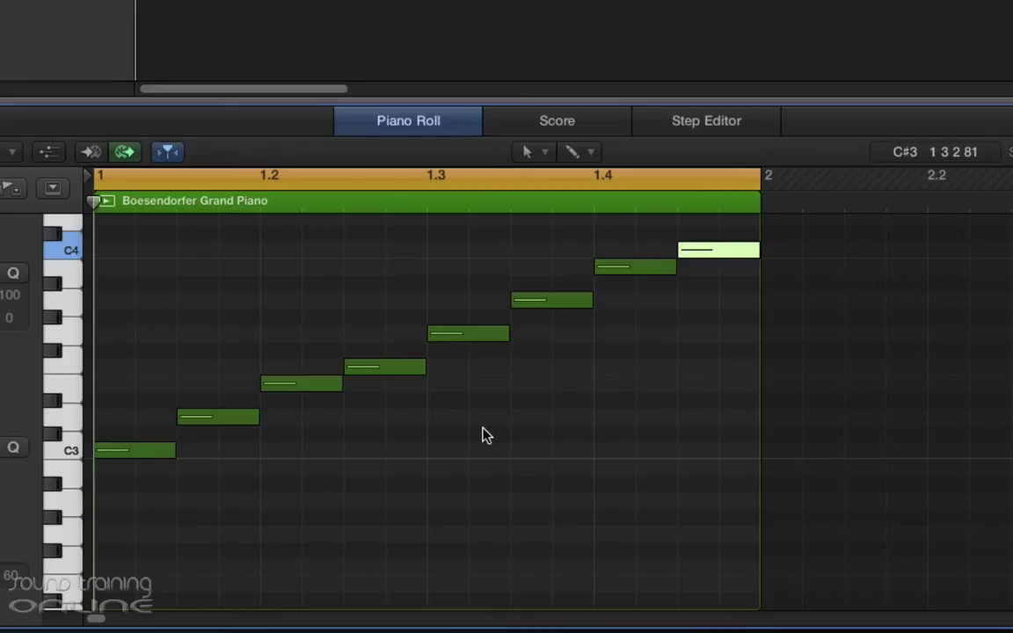
pyautogui.click(174, 474)
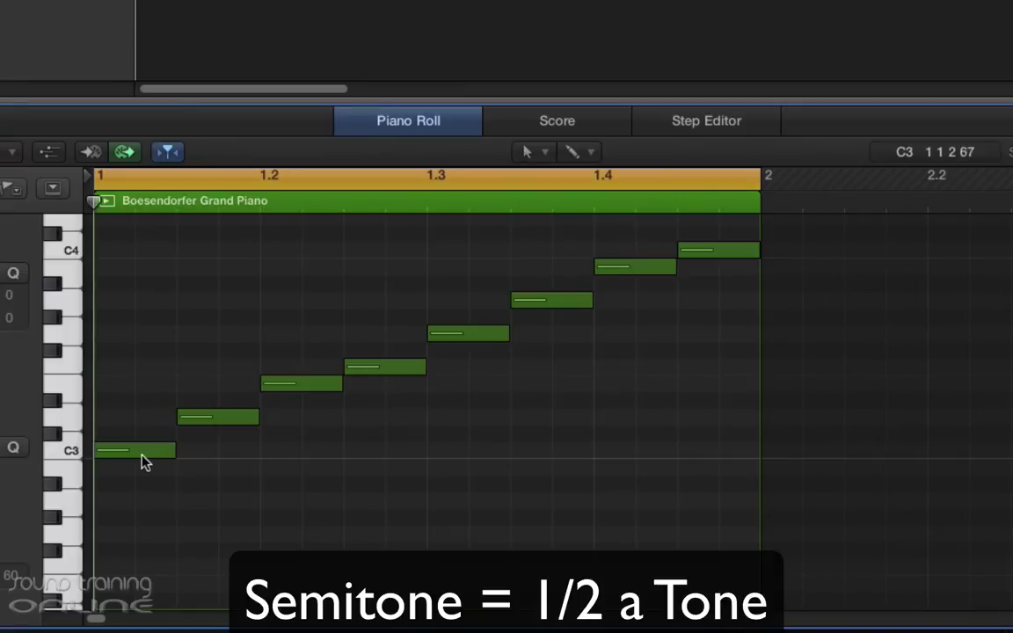
# Step: Audition the C3, C#3 and D3 keys on the Piano Roll keyboard to compare a semitone with a tone
pyautogui.click(61, 454)
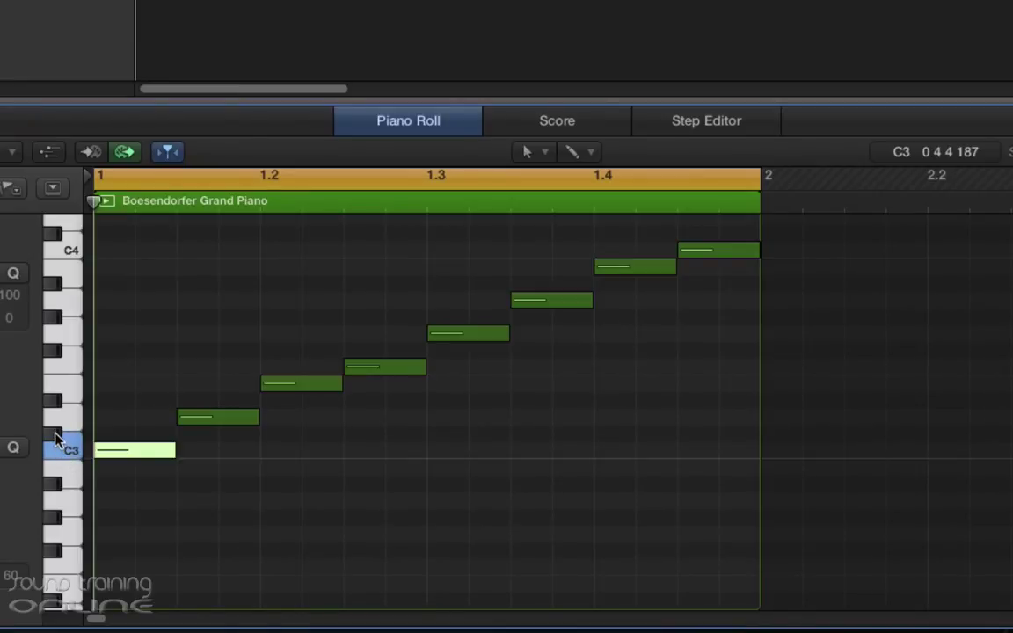
pyautogui.click(55, 434)
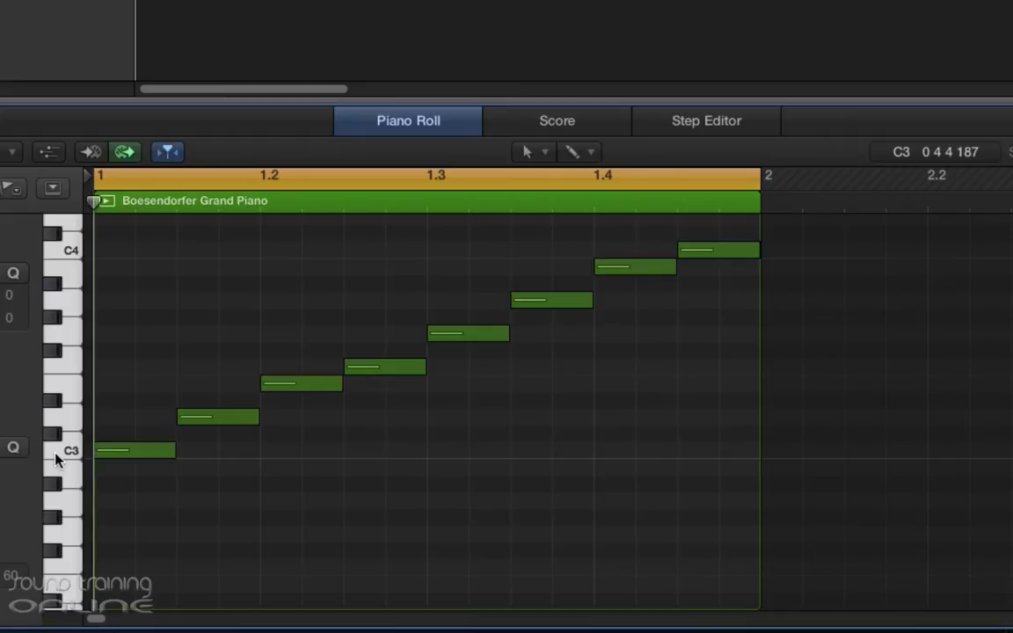
pyautogui.click(61, 448)
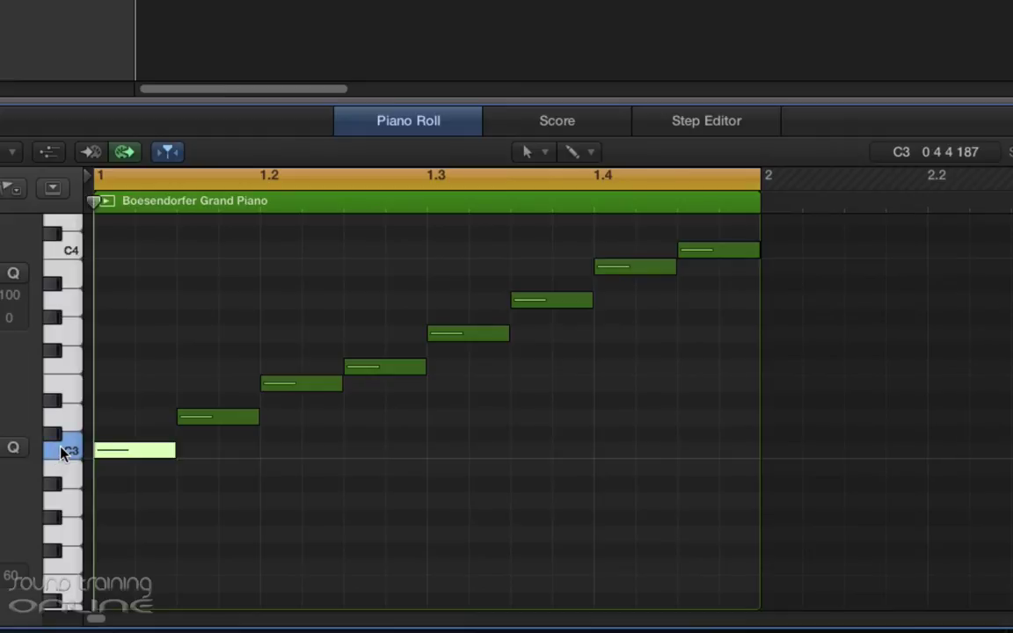
pyautogui.click(65, 420)
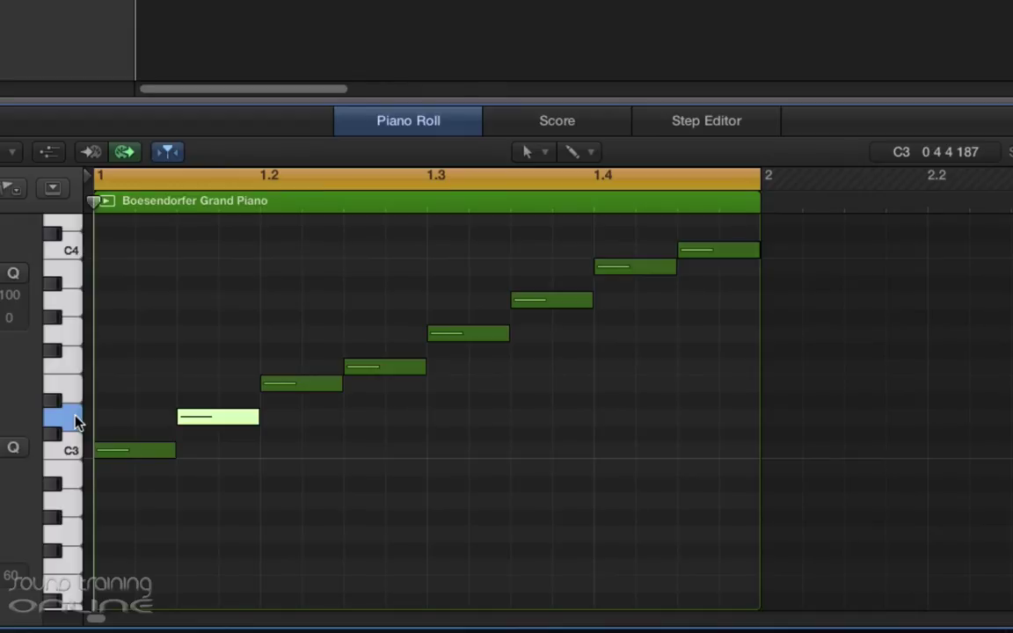
pyautogui.click(149, 452)
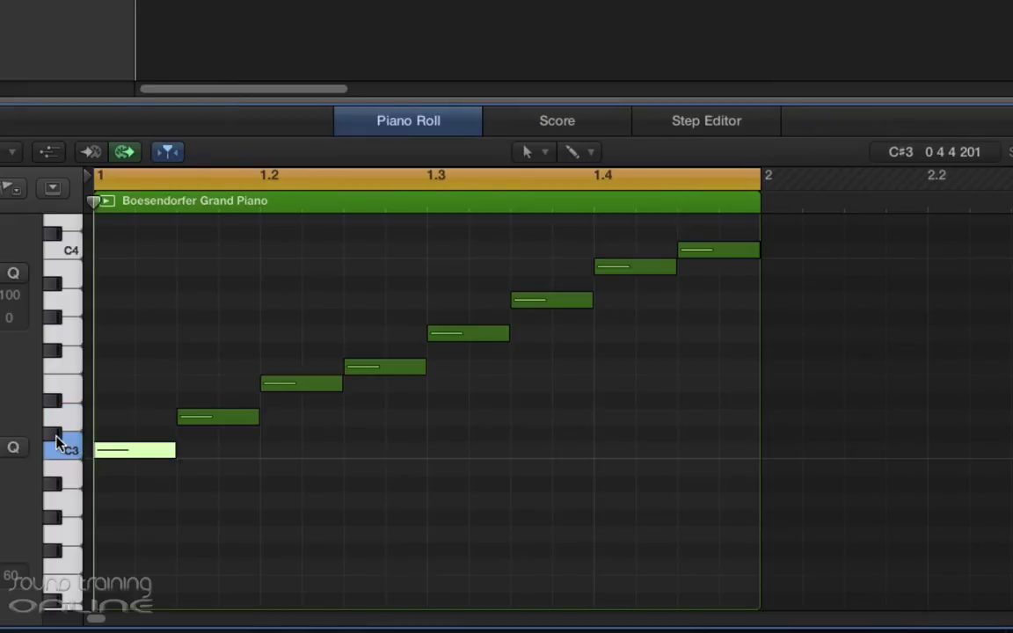
pyautogui.click(75, 422)
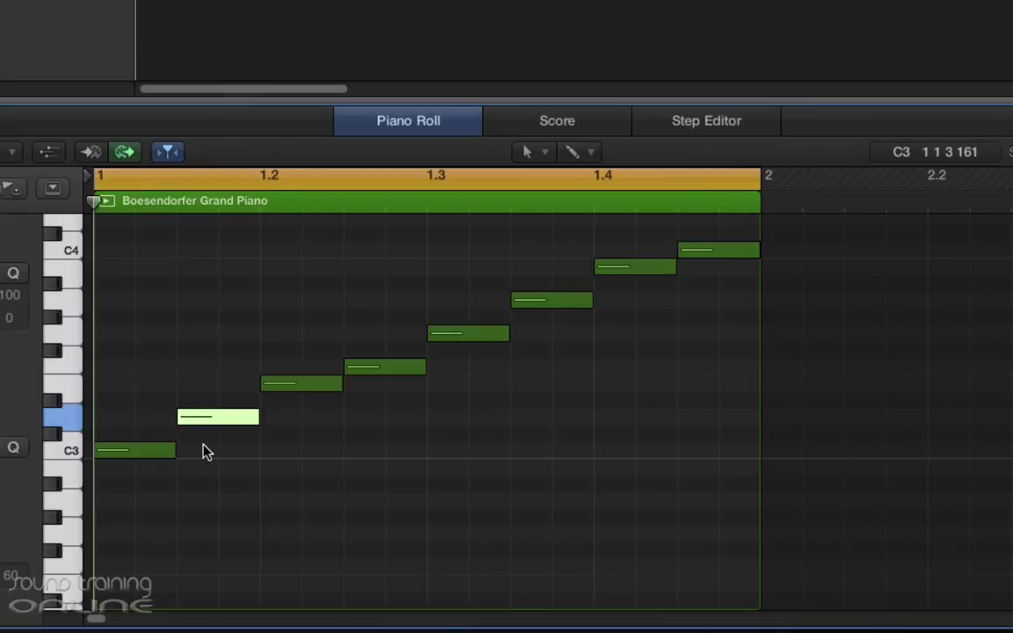
pyautogui.click(270, 453)
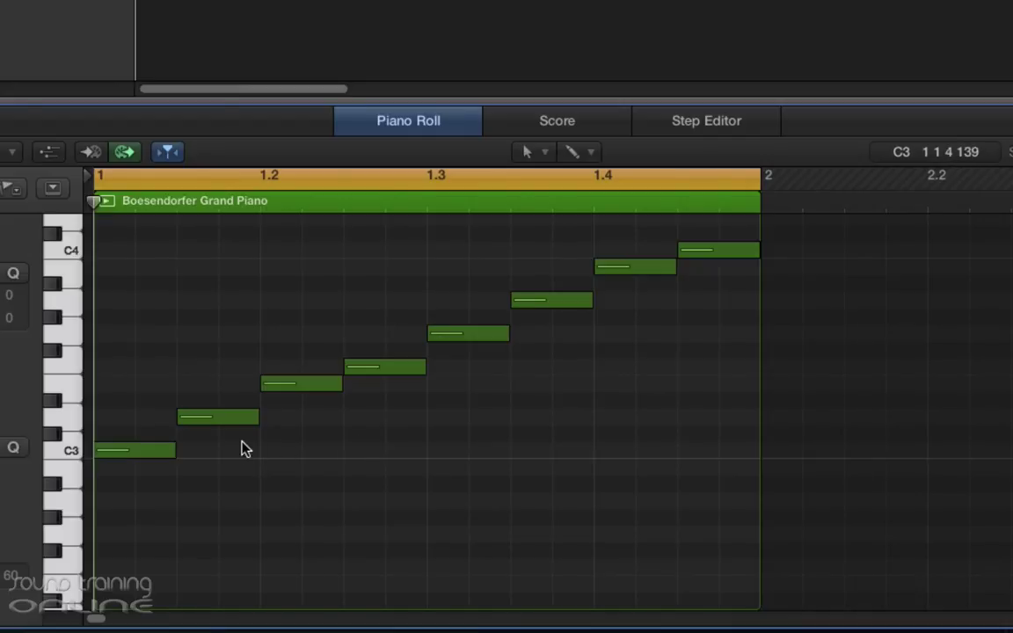
pyautogui.press('t')
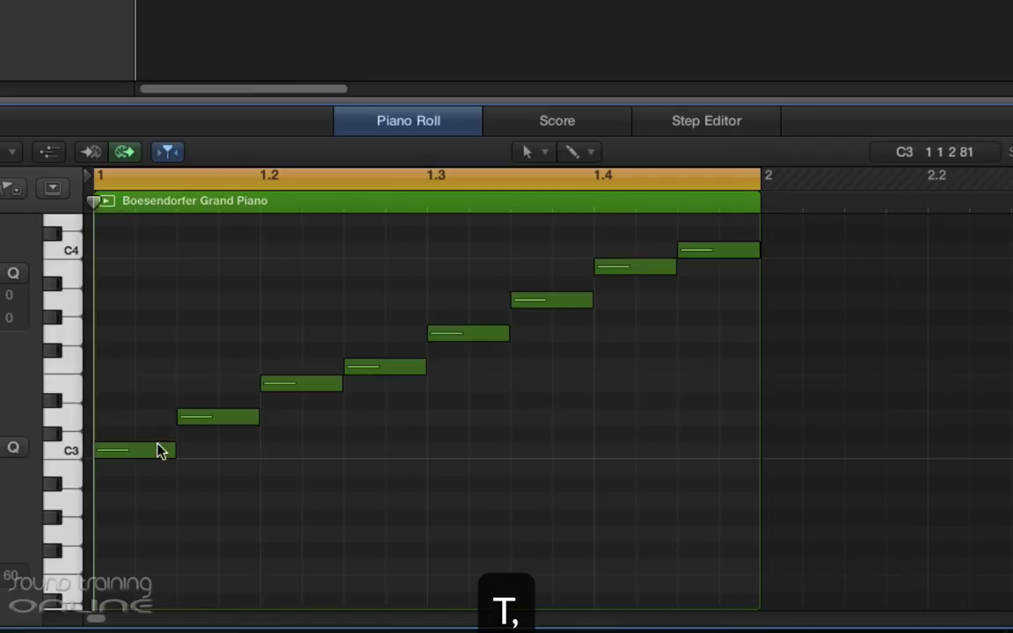
pyautogui.press('t')
pyautogui.press('s')
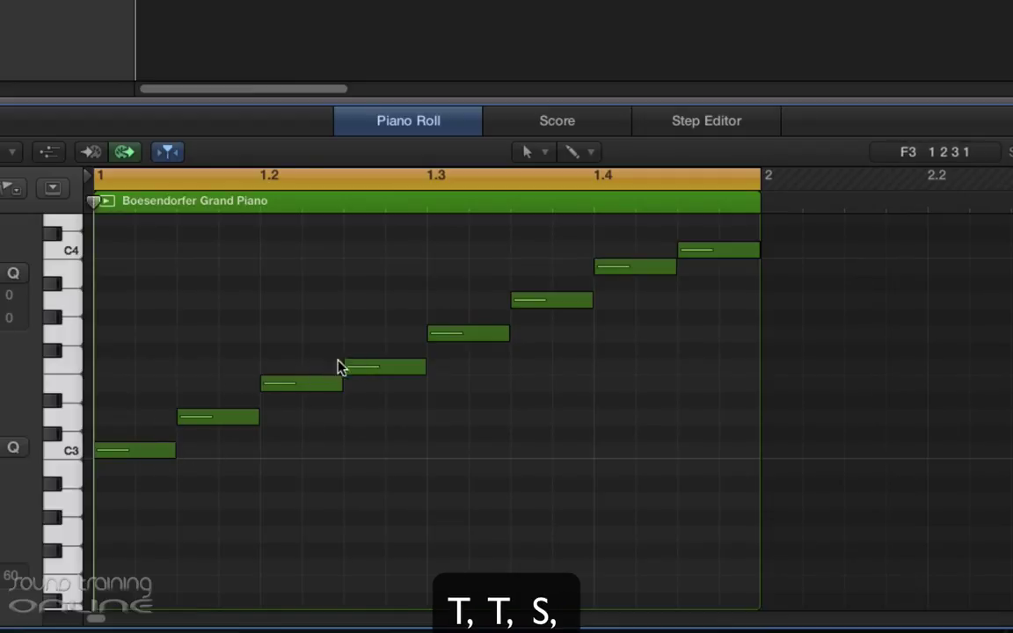
pyautogui.press('t')
pyautogui.press('t')
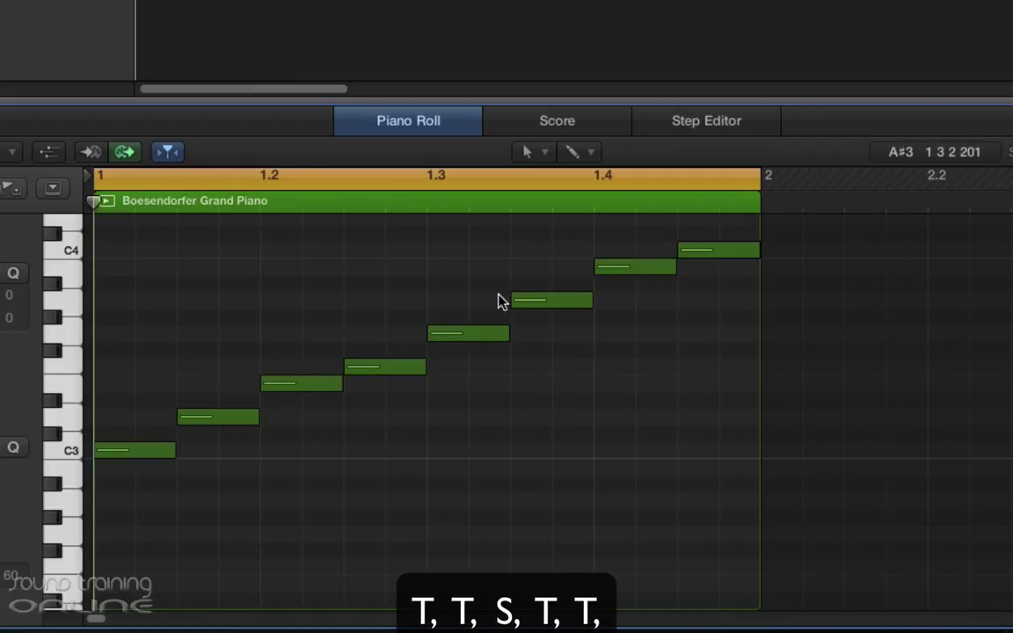
pyautogui.press('t')
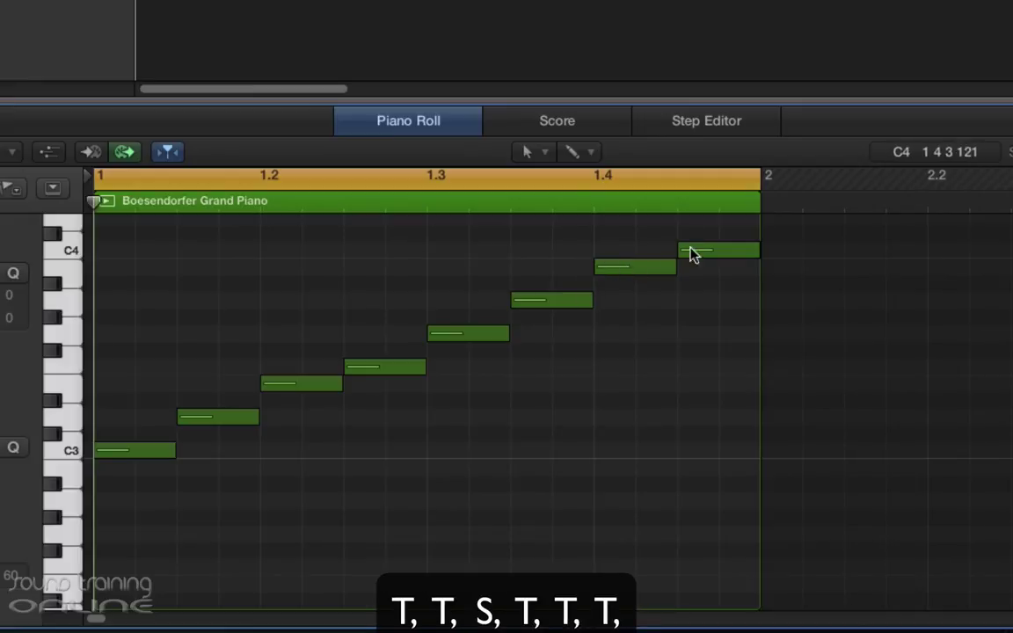
pyautogui.press('s')
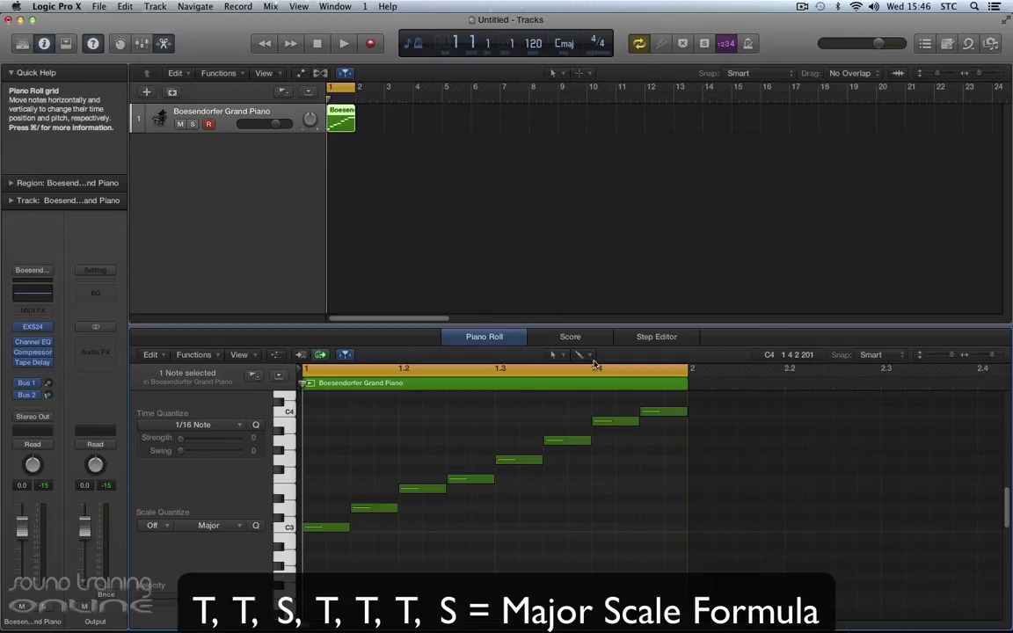
# Step: Close the editor and rename the piano track as "C Major - T,T,S,T,T,T,S"
pyautogui.press('e')
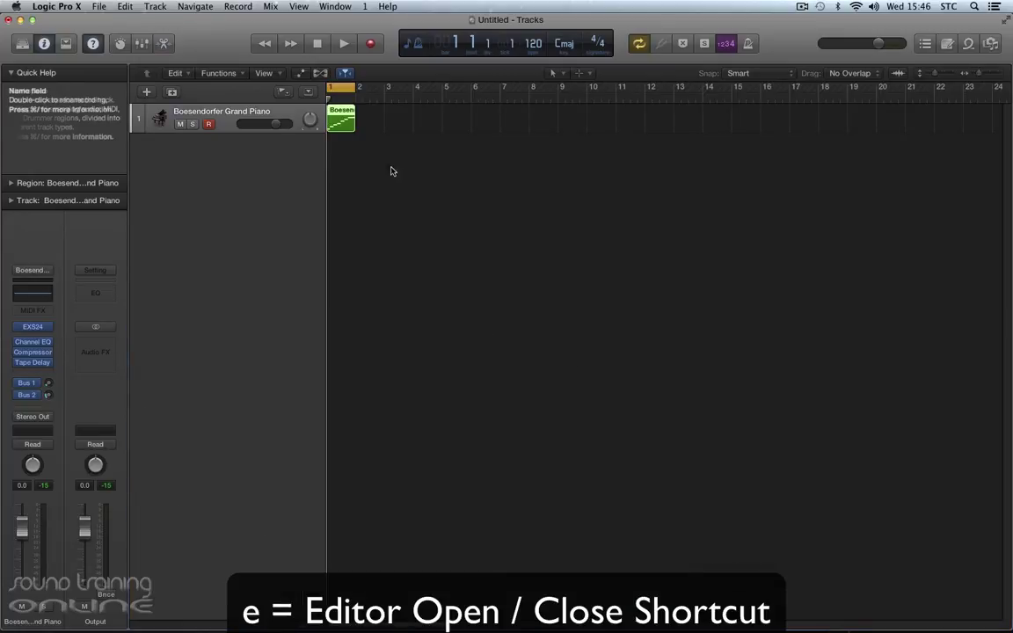
pyautogui.doubleClick(222, 111)
pyautogui.write('C Ma')
pyautogui.write('jor')
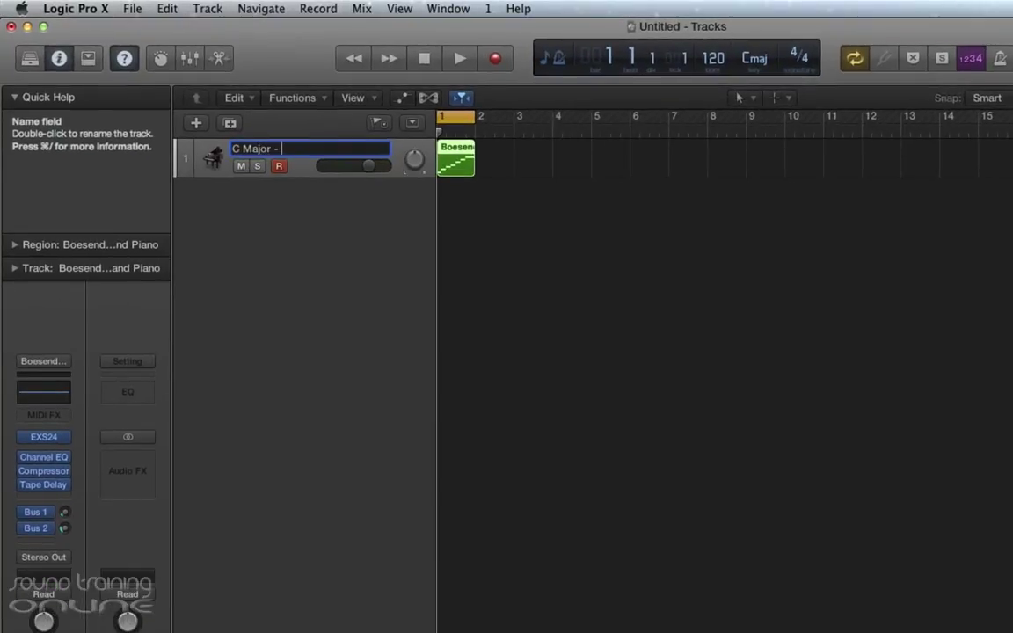
pyautogui.write(' - T,T,S,T,T,T,S')
pyautogui.press('Return')
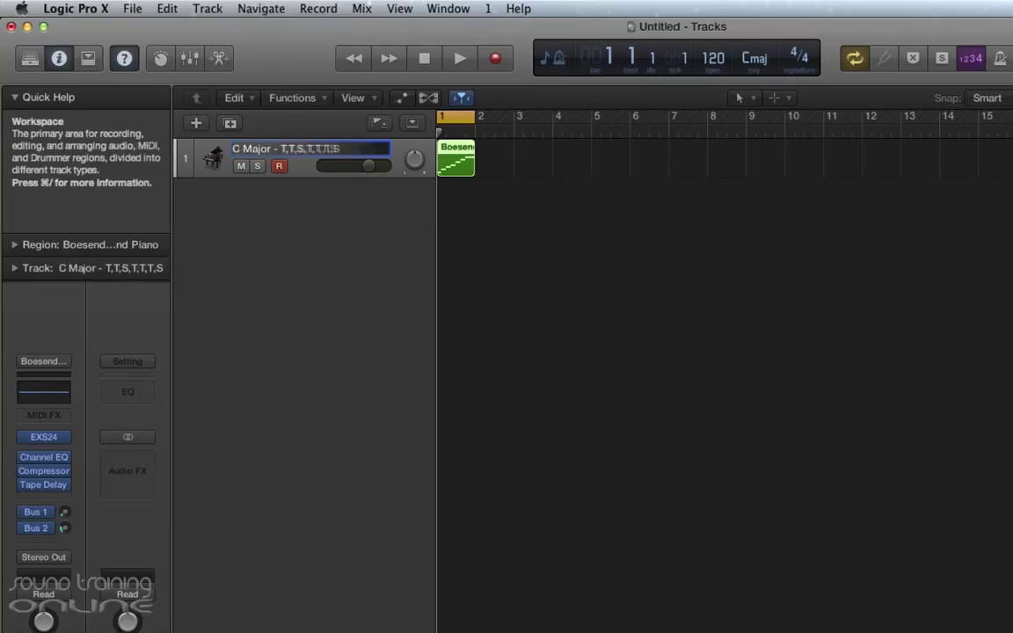
# Step: Name the piano region in bar 1 after its track using Name Regions by Tracks
pyautogui.press('super+Right')
pyautogui.press('super+Right')
pyautogui.press('super+Right')
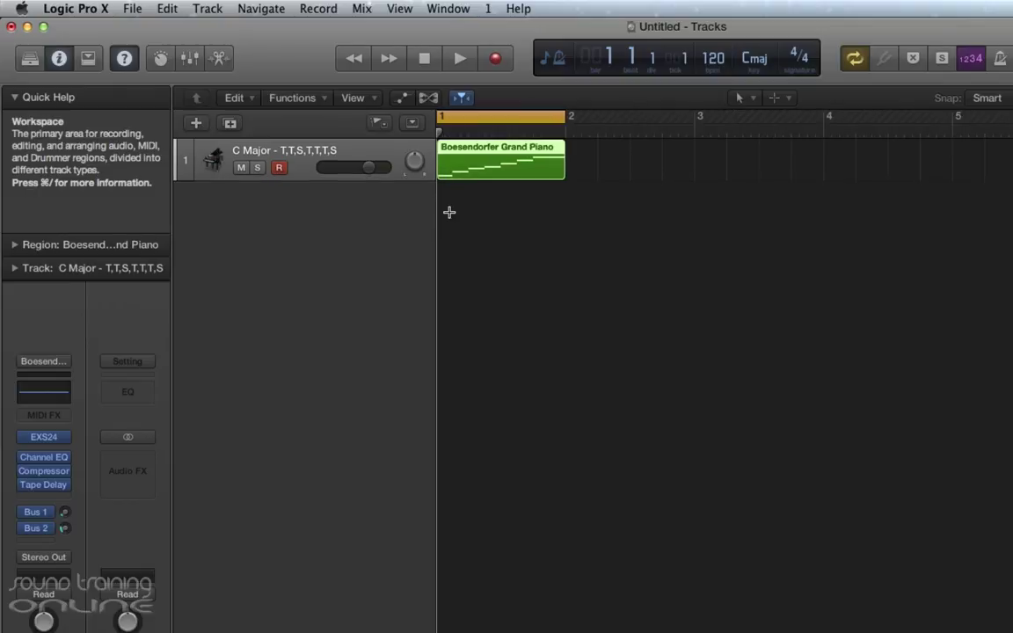
pyautogui.press('super+Down')
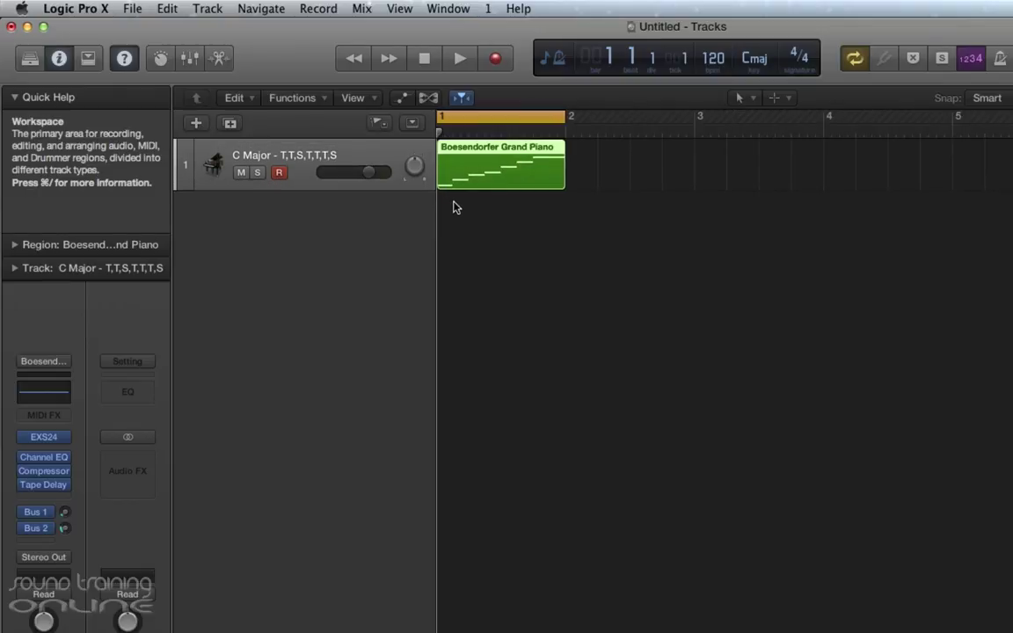
pyautogui.rightClick(497, 170)
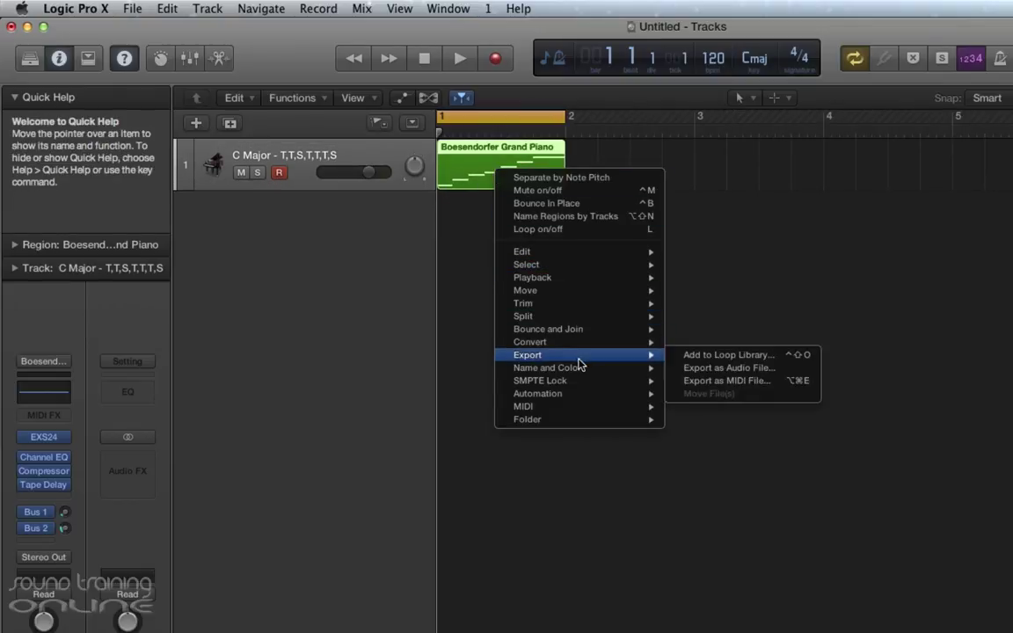
pyautogui.moveTo(587, 369)
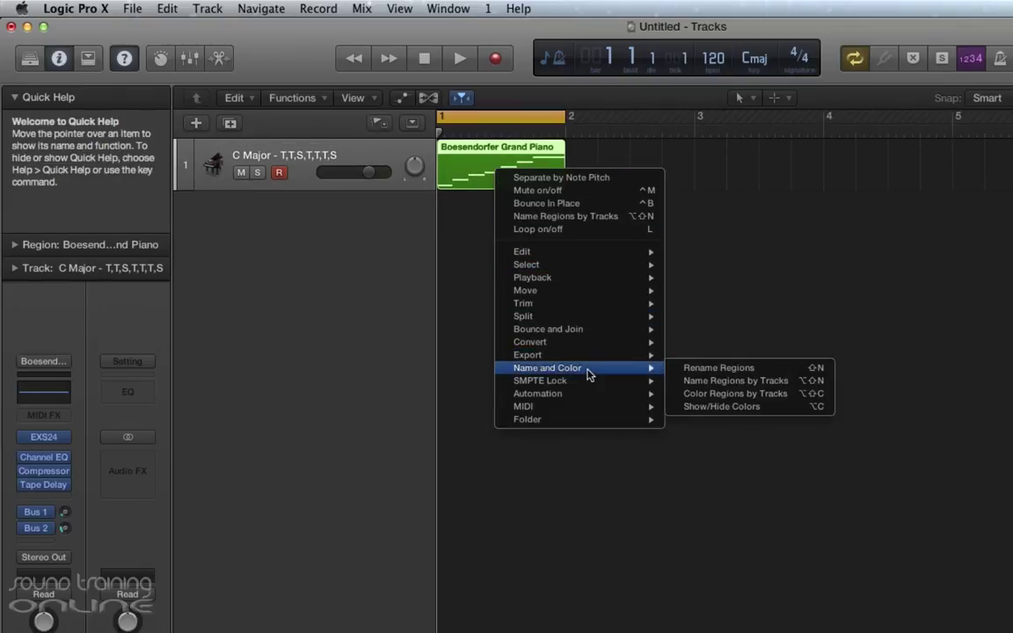
pyautogui.click(723, 380)
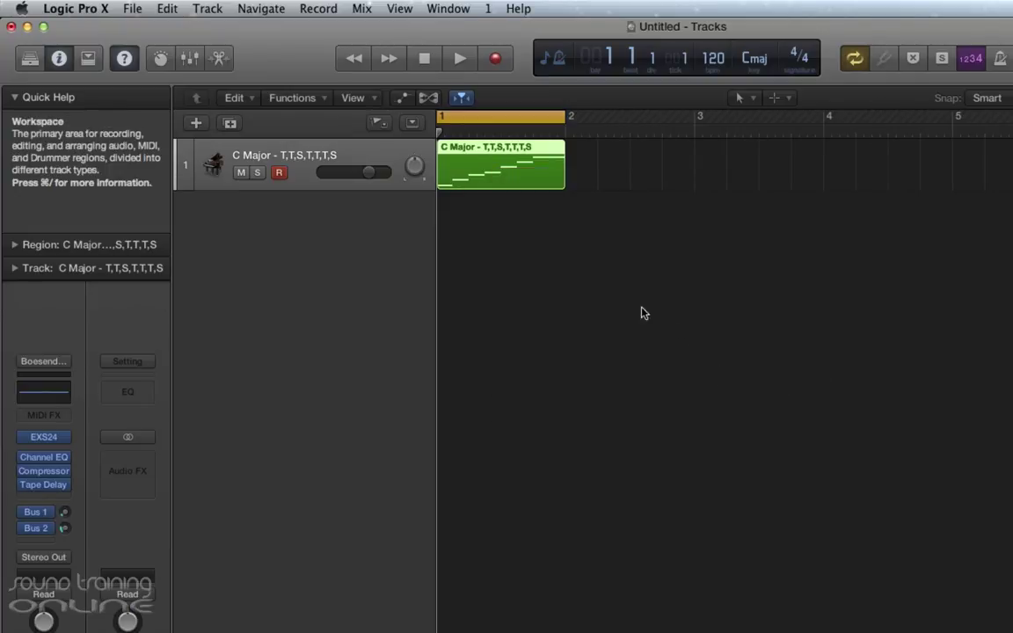